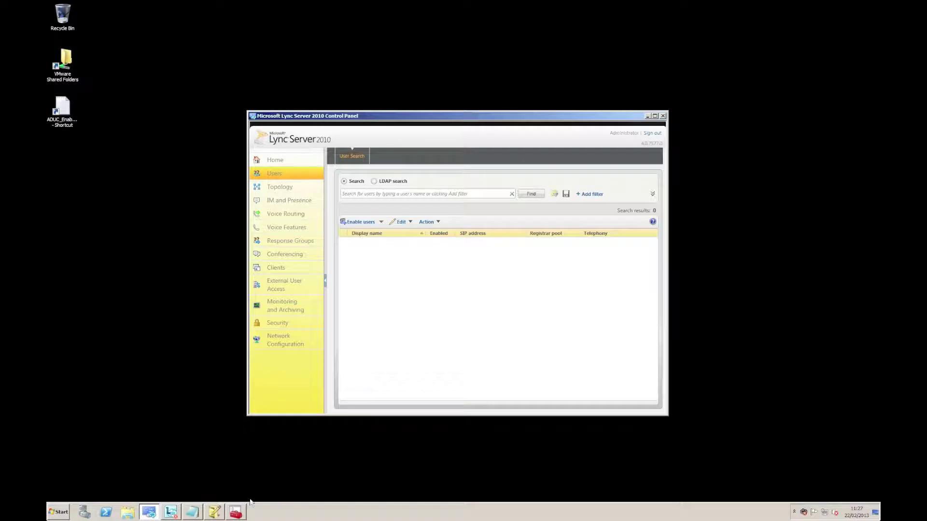
Bring Active Directory Users and Computers forward beside the empty Lync user search.
{"action": "left_click", "coordinate": [242, 513]}
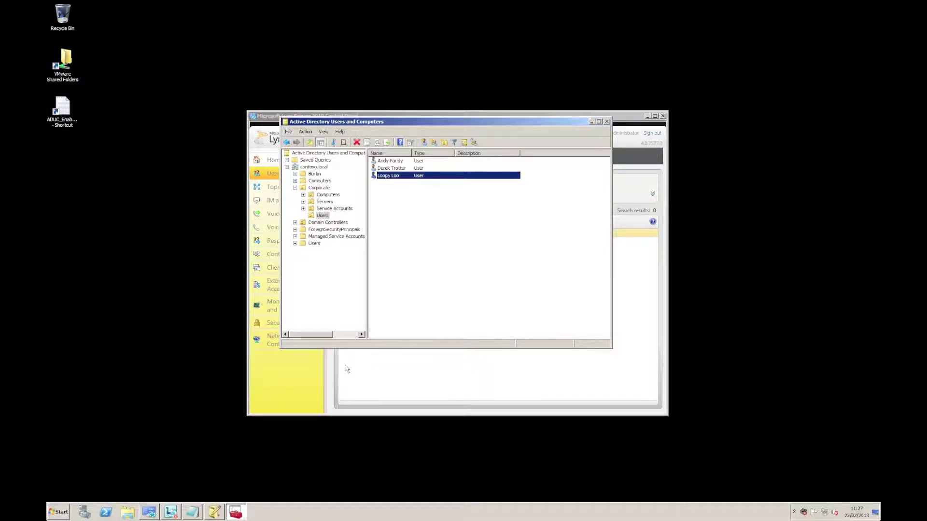
Run the ENABLE for Lync 2010 context-menu entry on the first Corporate Users account.
{"action": "left_click", "coordinate": [422, 289]}
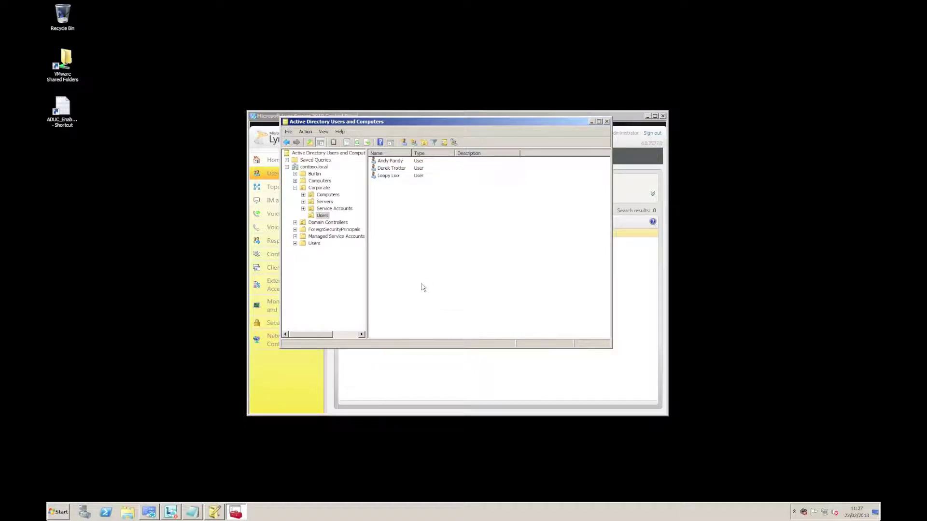
{"action": "right_click", "coordinate": [396, 164]}
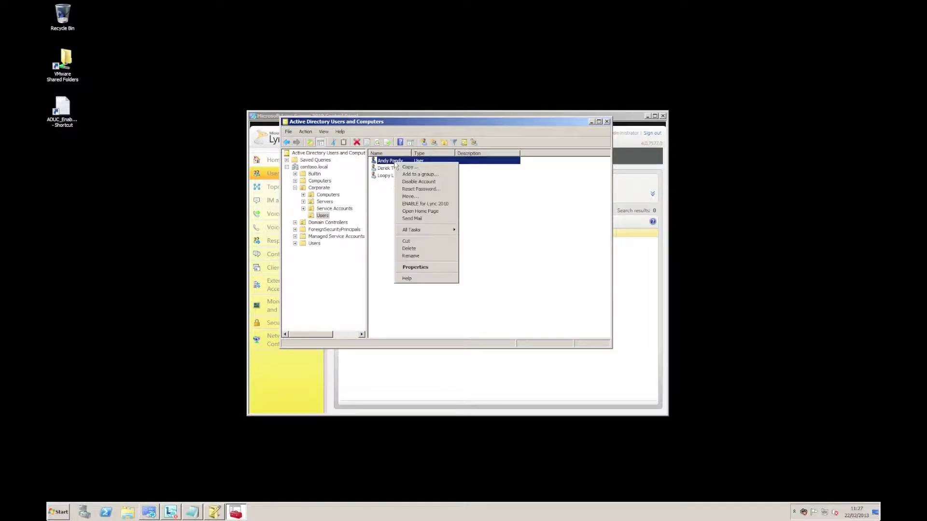
{"action": "left_click", "coordinate": [449, 204]}
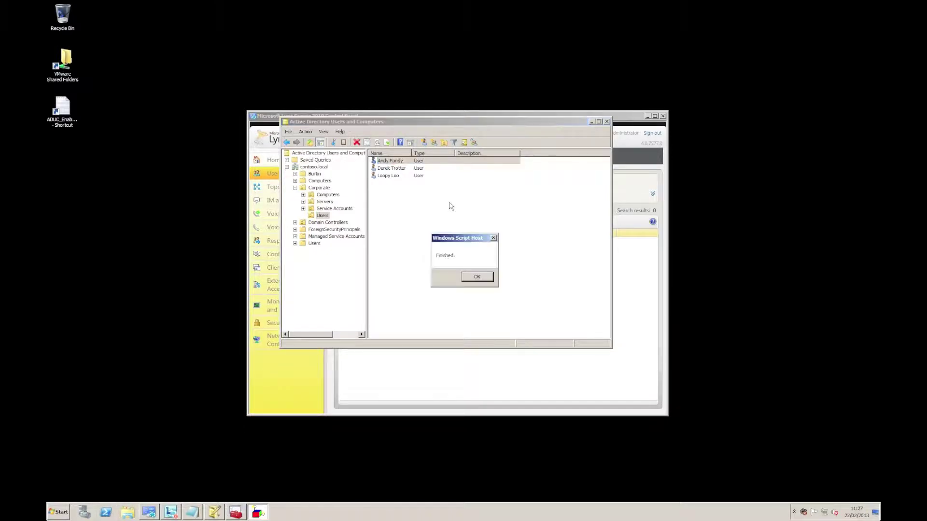
{"action": "left_click", "coordinate": [476, 277]}
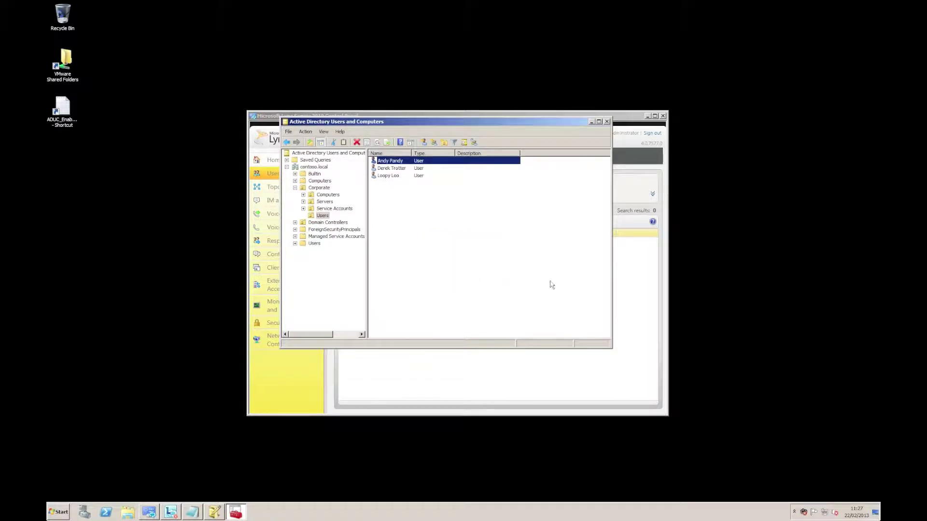
Rerun the Lync Control Panel user search and select the newly enabled account.
{"action": "left_click", "coordinate": [632, 280]}
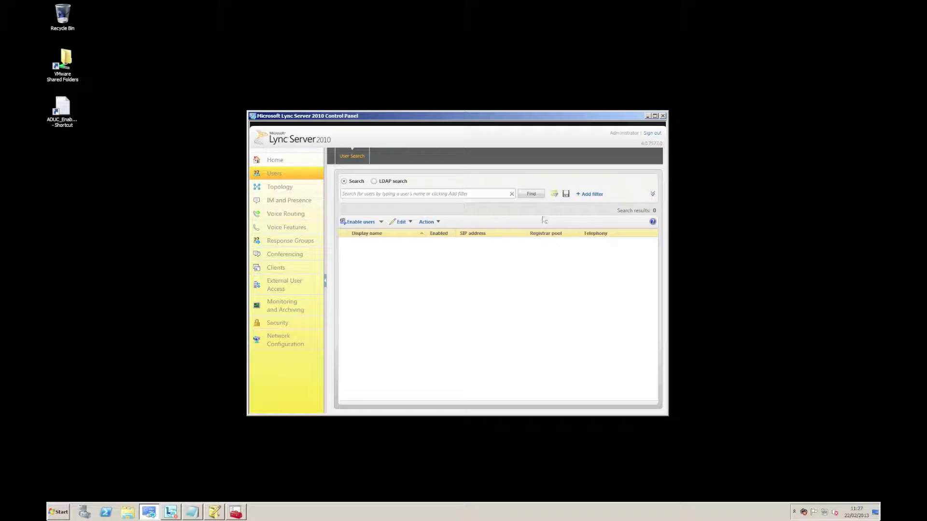
{"action": "left_click", "coordinate": [530, 197]}
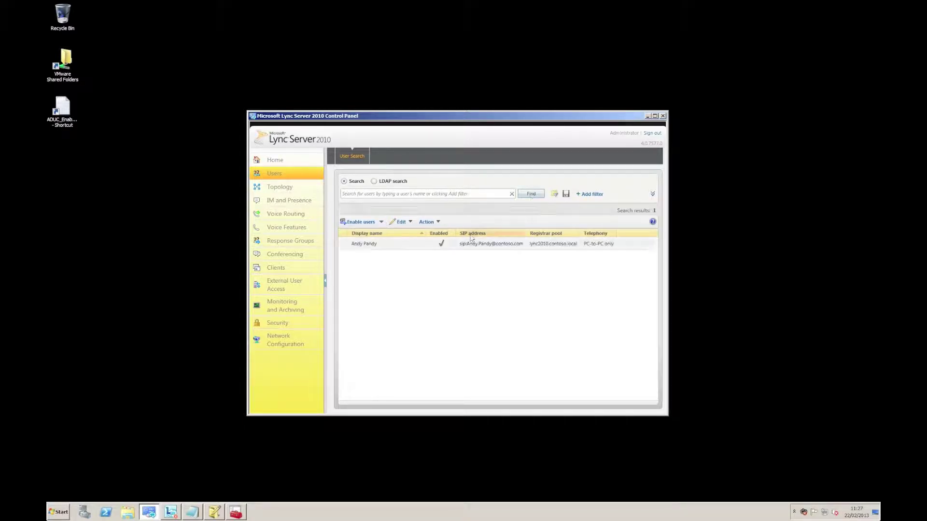
{"action": "left_click", "coordinate": [471, 244]}
Run the ENABLE for Lync 2010 context-menu entry on the third Corporate Users account.
{"action": "left_click", "coordinate": [239, 514]}
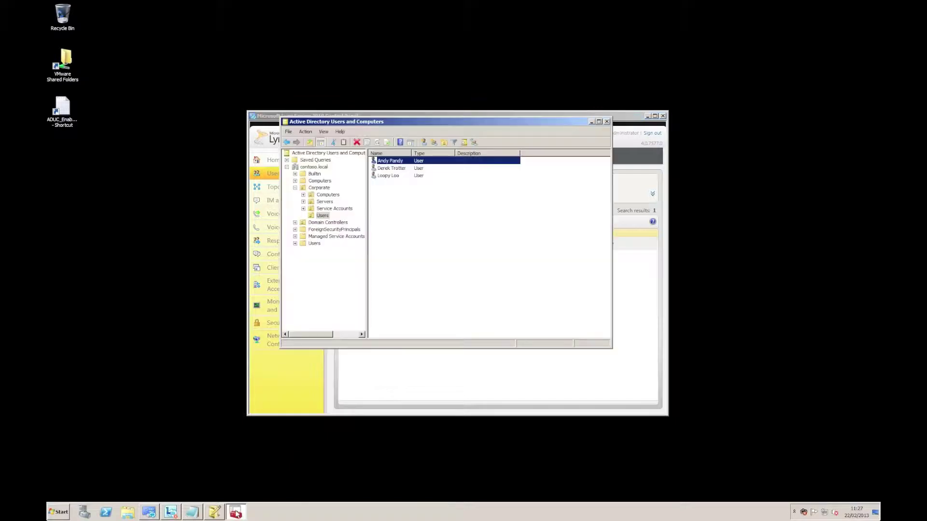
{"action": "right_click", "coordinate": [396, 176]}
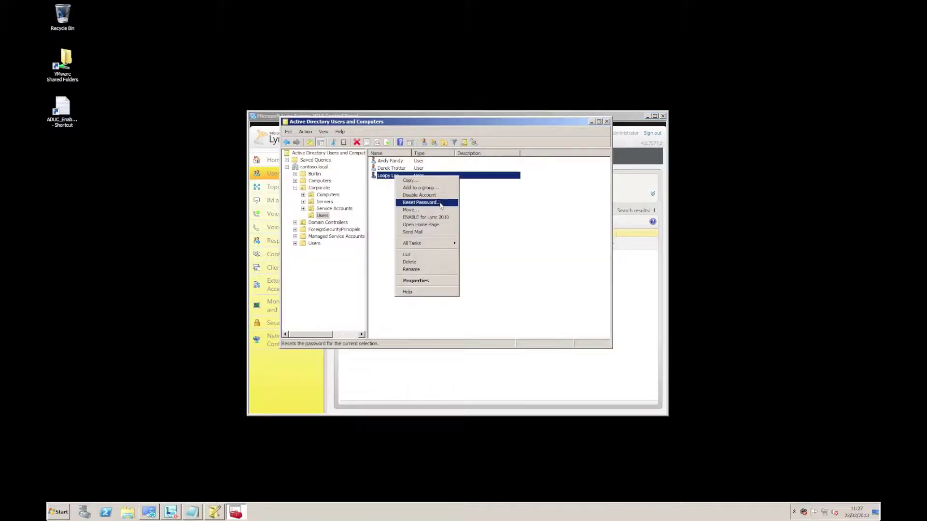
{"action": "left_click", "coordinate": [448, 220]}
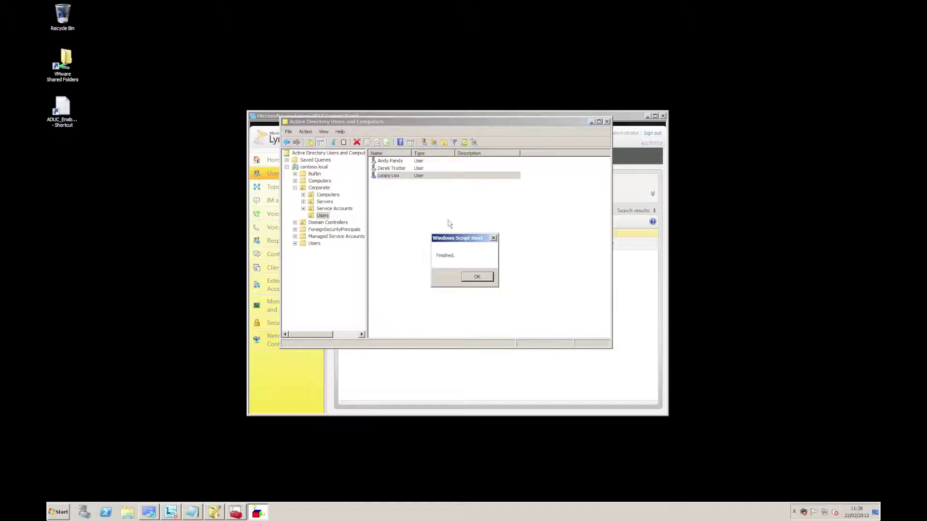
{"action": "left_click", "coordinate": [483, 277]}
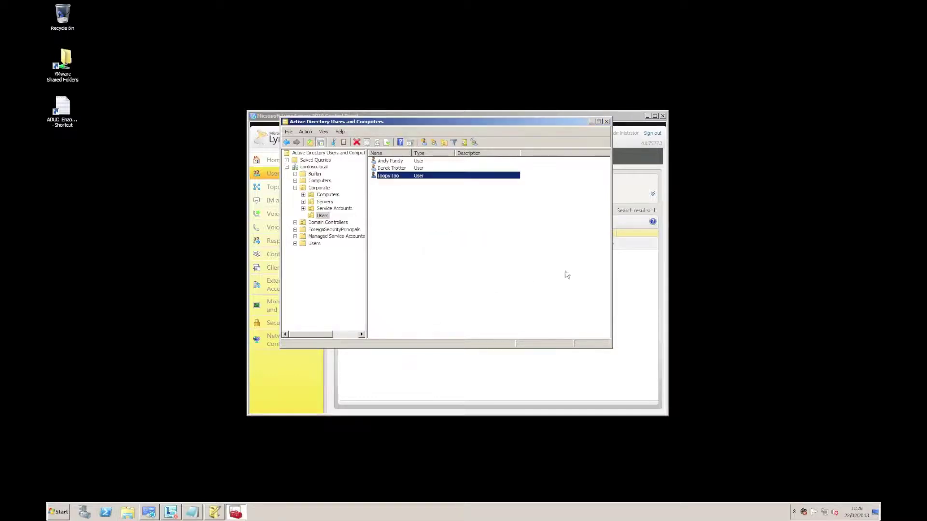
Rerun the Lync user search so both enabled accounts with SIP addresses are listed.
{"action": "left_click", "coordinate": [621, 271]}
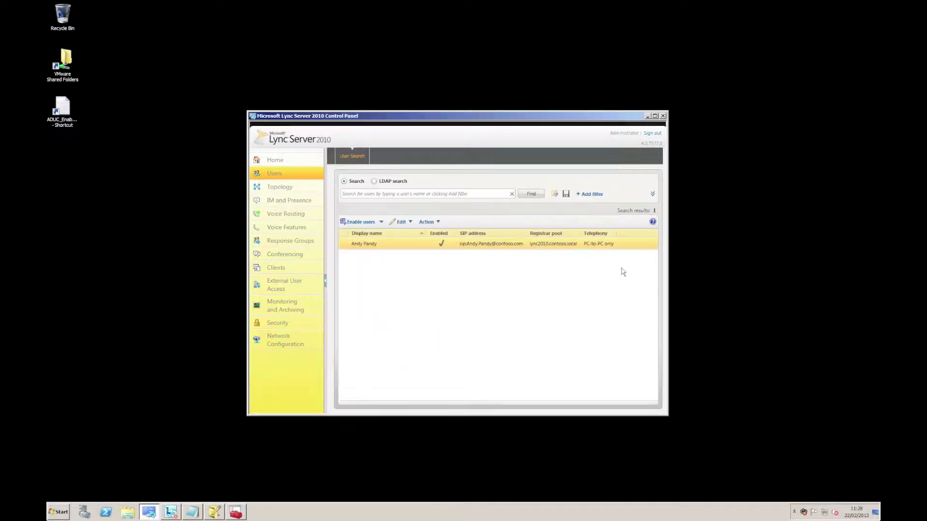
{"action": "left_click", "coordinate": [540, 195]}
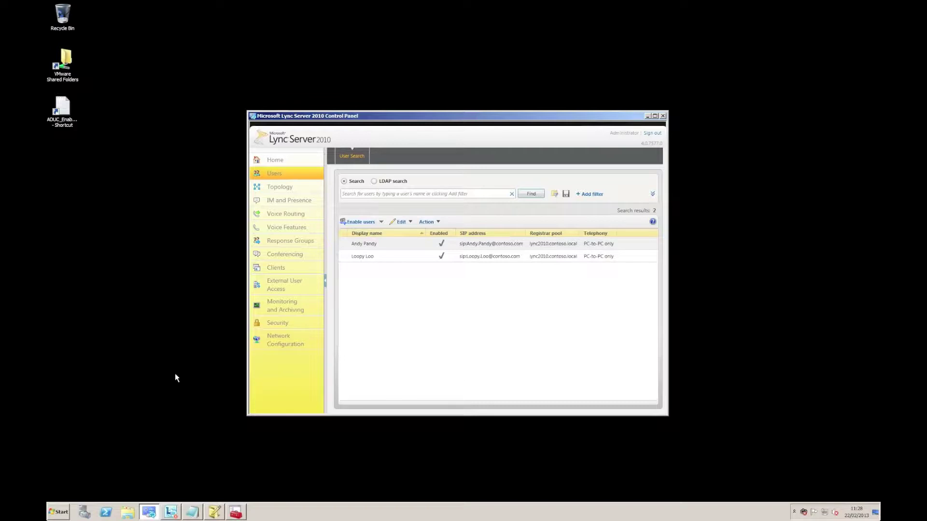
In ADSI Edit, open CN=user-Display under Configuration > CN=DisplaySpecifiers > CN=409.
{"action": "left_click", "coordinate": [214, 512]}
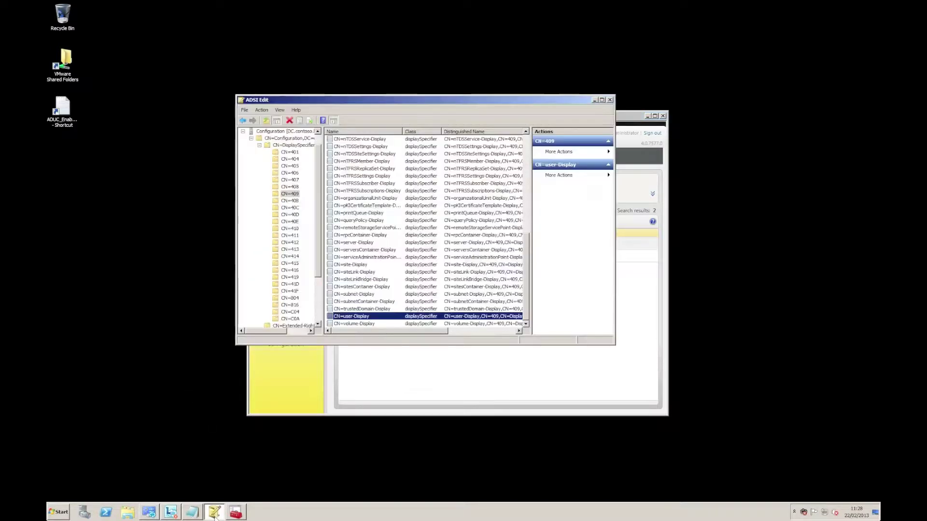
{"action": "left_click", "coordinate": [285, 138]}
{"action": "key", "text": "Tab"}
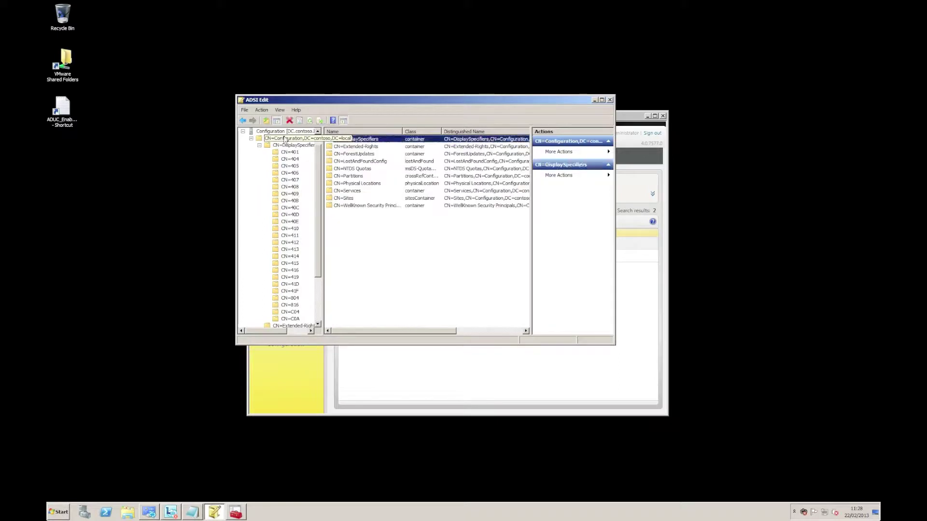
{"action": "left_click", "coordinate": [285, 145]}
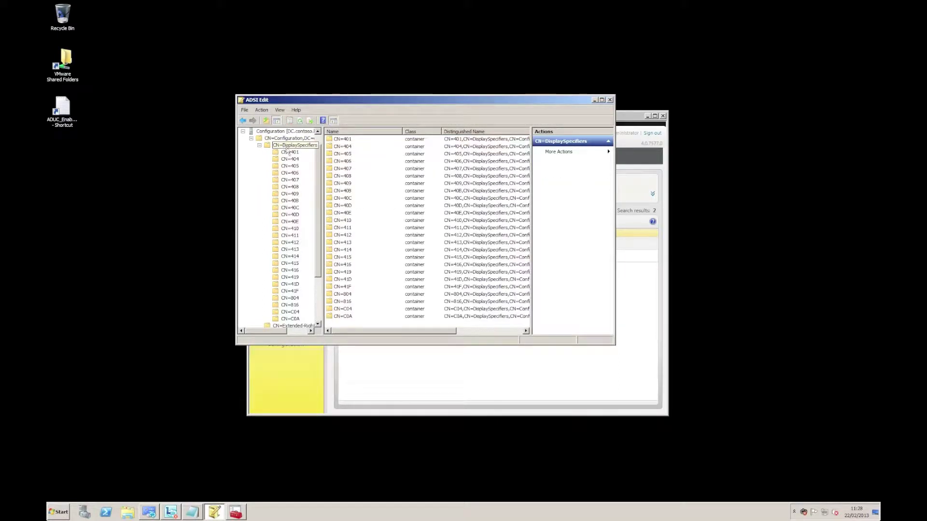
{"action": "left_click", "coordinate": [292, 193]}
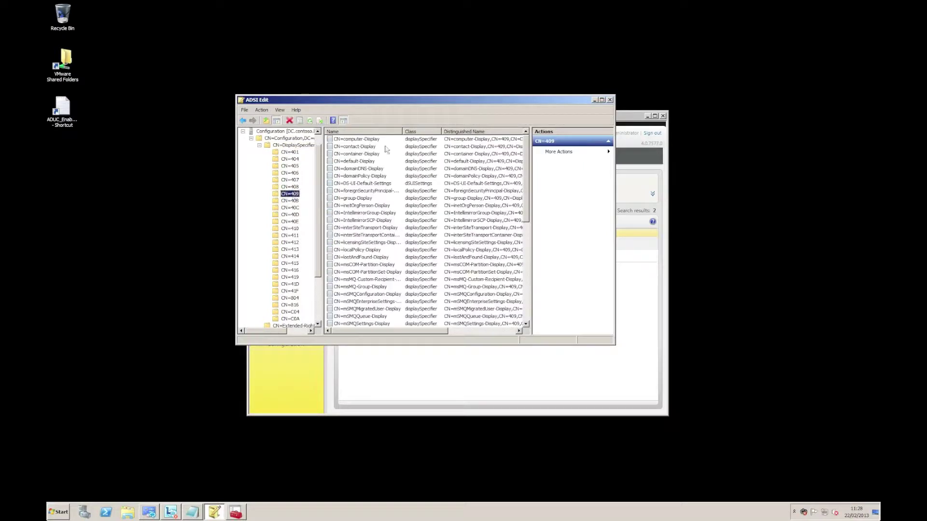
{"action": "left_click", "coordinate": [527, 299]}
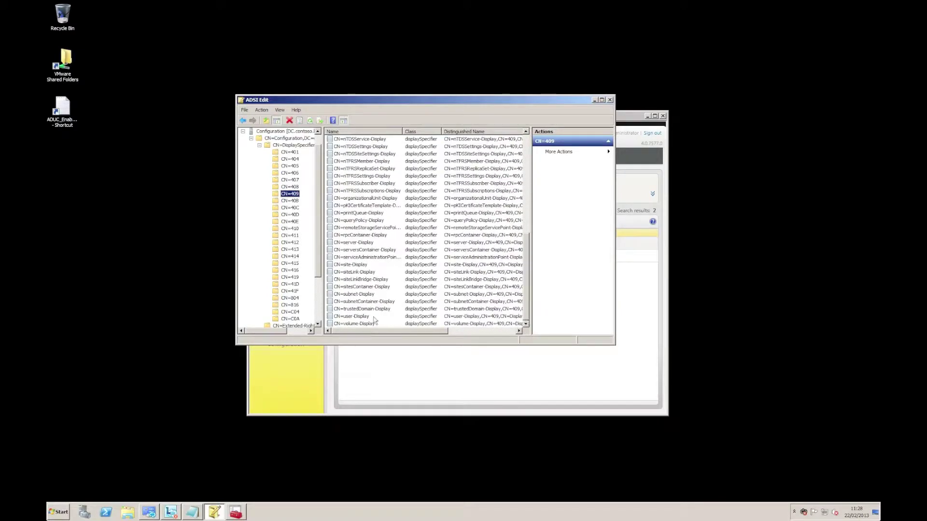
{"action": "double_click", "coordinate": [375, 317]}
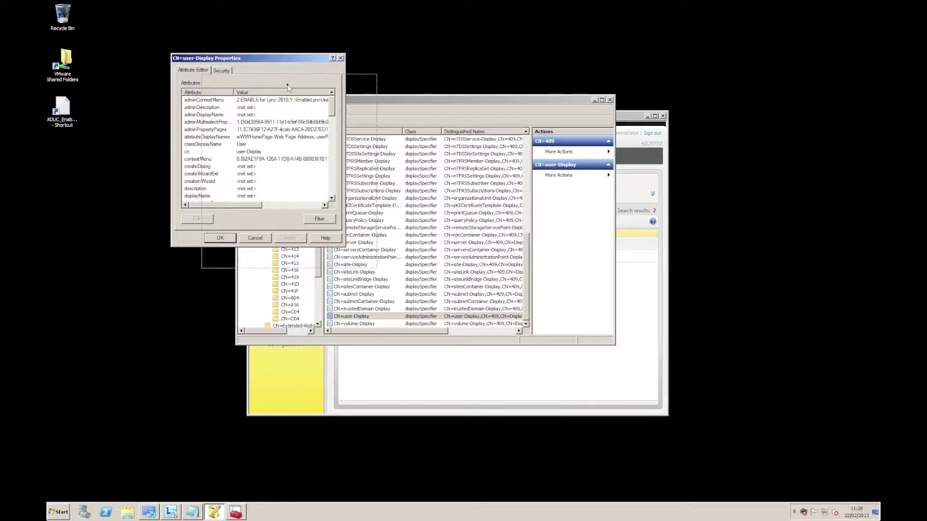
Inspect the adminContextMenu values, highlighting the ENABLE for Lync 2010 entry, then close both dialogs.
{"action": "left_click_drag", "start_coordinate": [247, 65], "coordinate": [340, 110]}
{"action": "double_click", "coordinate": [279, 147]}
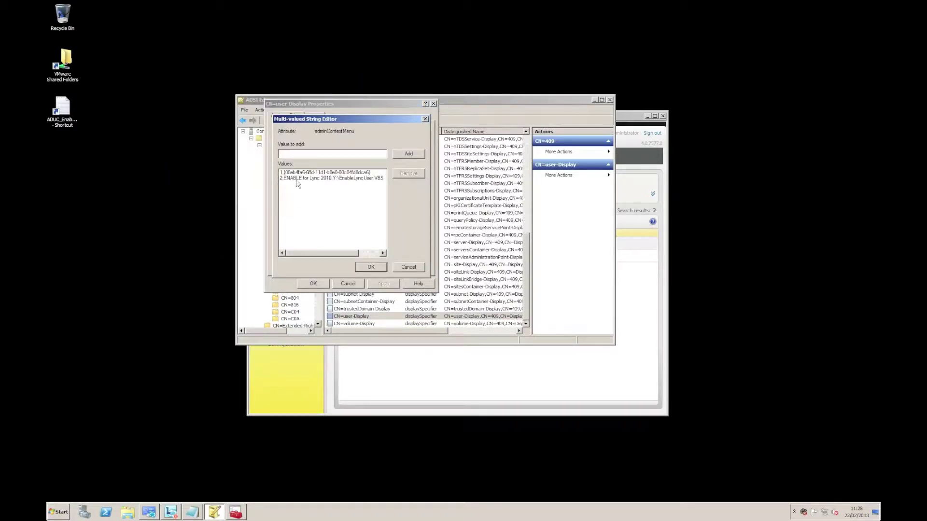
{"action": "left_click", "coordinate": [297, 180]}
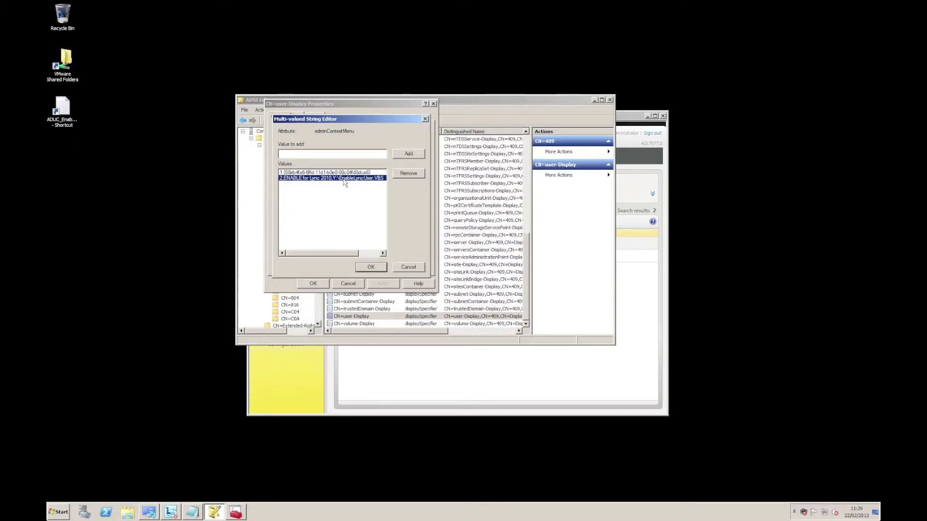
{"action": "left_click", "coordinate": [371, 267]}
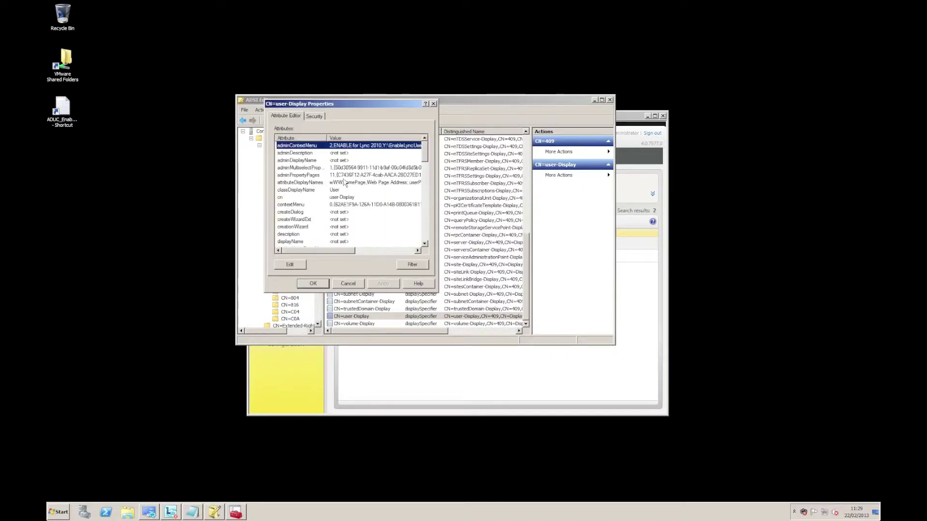
{"action": "left_click", "coordinate": [313, 283]}
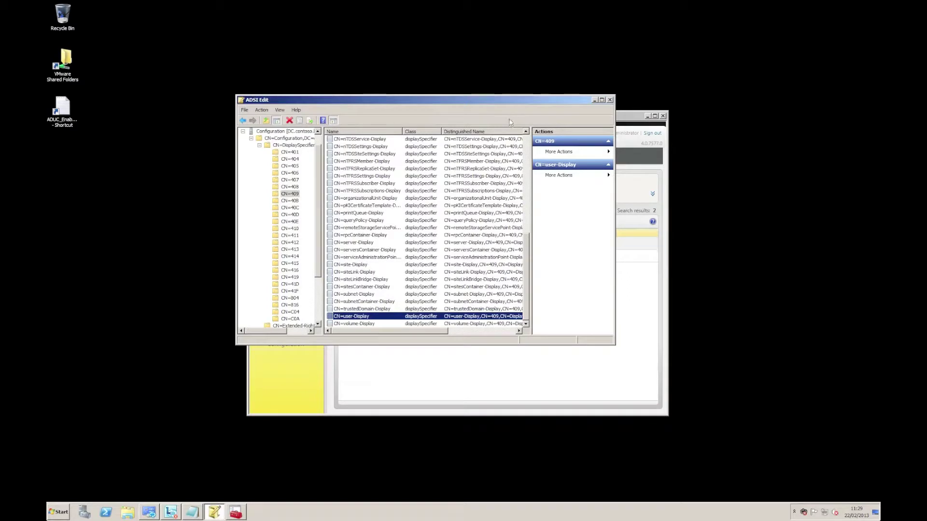
View the second enabled user's Lync settings via Edit > Show details, then cancel back.
{"action": "left_click", "coordinate": [595, 101]}
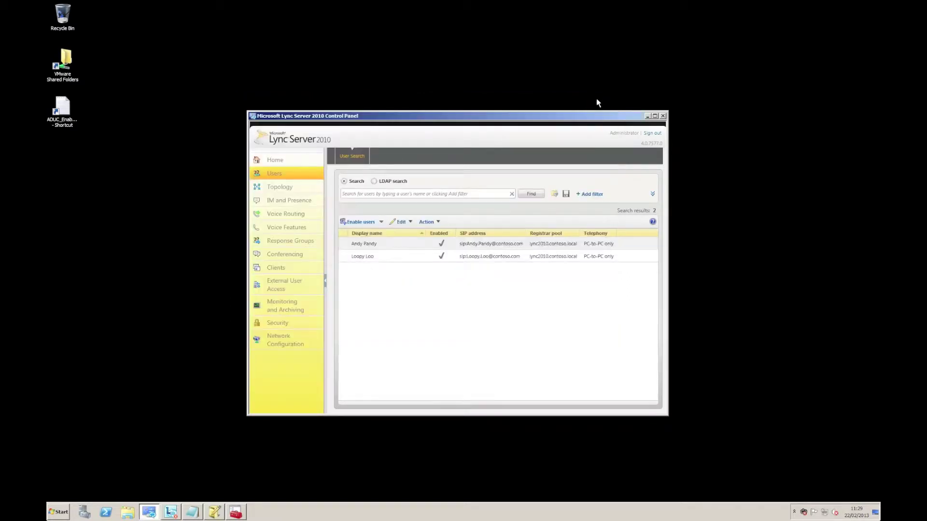
{"action": "left_click", "coordinate": [491, 262]}
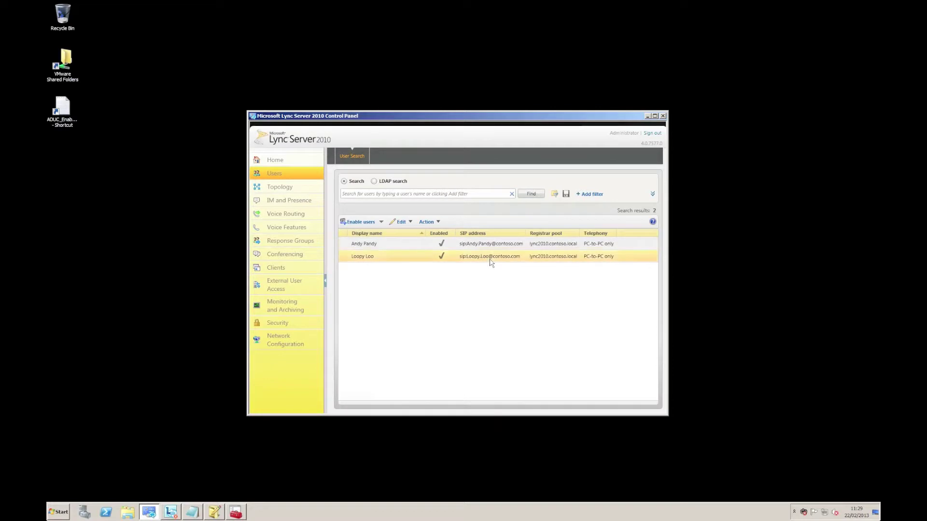
{"action": "left_click", "coordinate": [411, 222]}
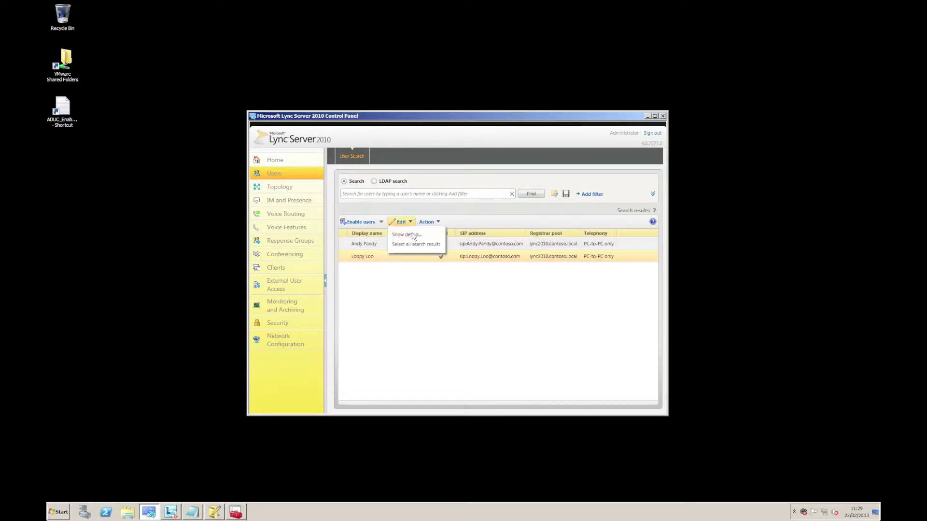
{"action": "left_click", "coordinate": [413, 236]}
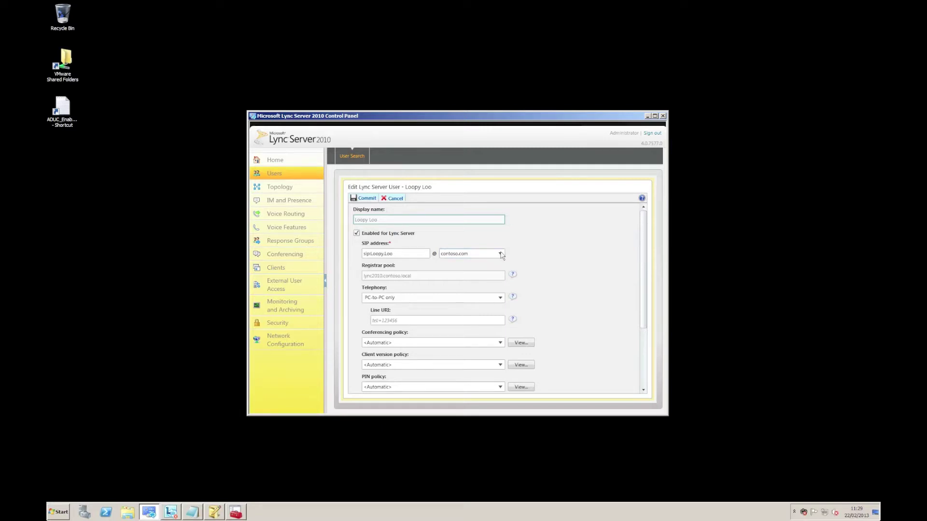
{"action": "left_click", "coordinate": [403, 202]}
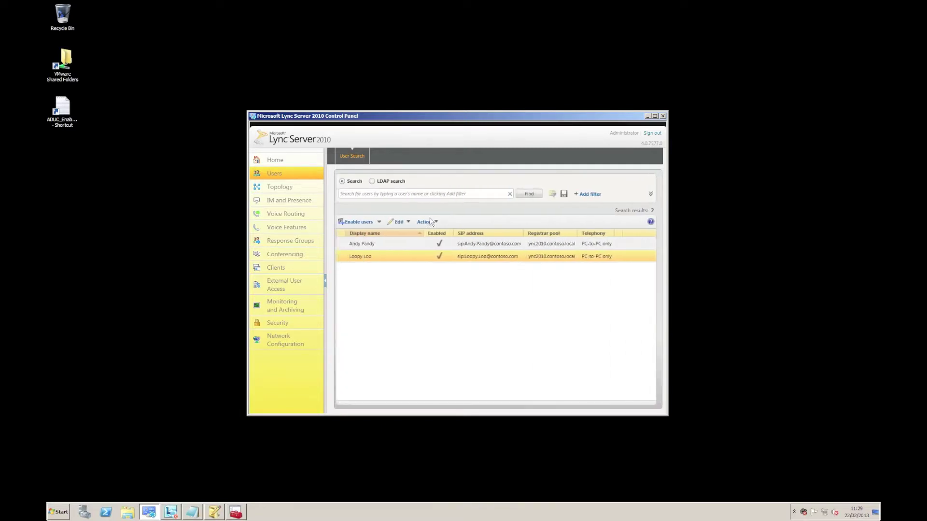